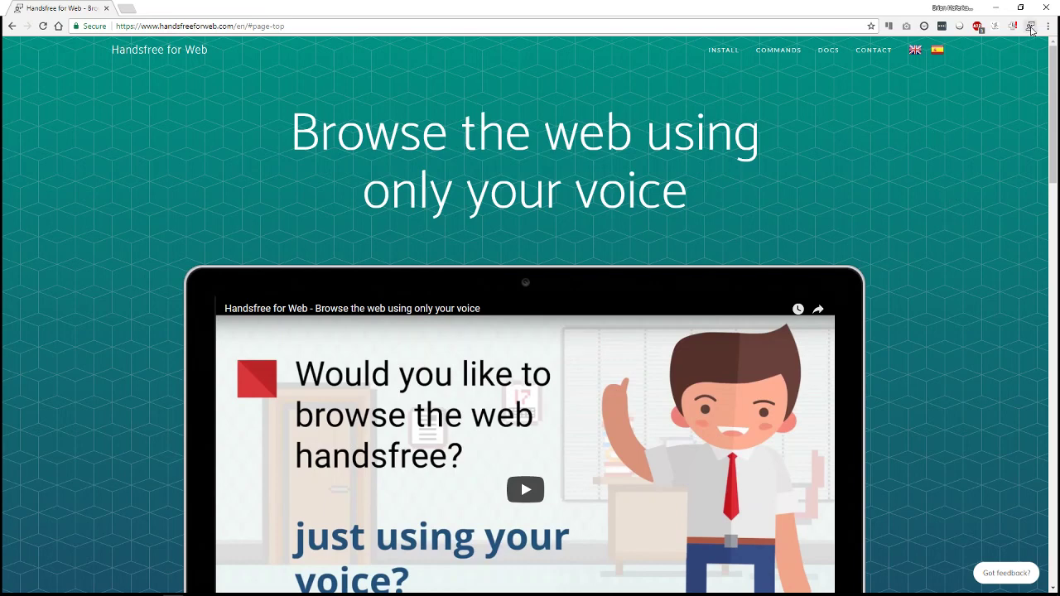
Step: Look through the Handsfree for Web home page and open its voice commands implementation docs
scroll(911, 273, "down", 1)
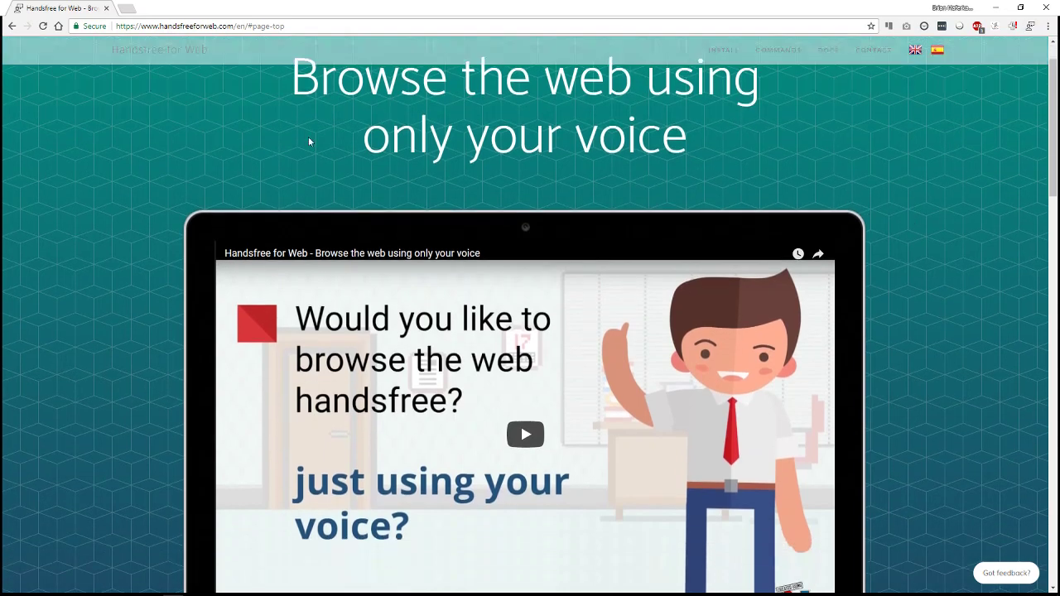
scroll(986, 266, "down", 3)
scroll(489, 492, "down", 15)
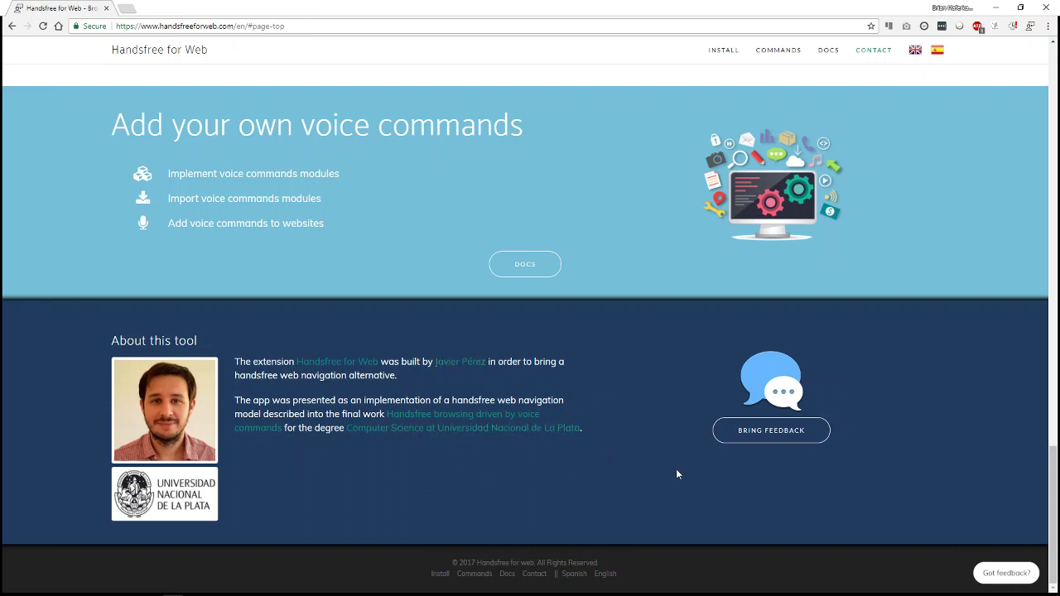
left_click_drag(1056, 504, 1020, 134)
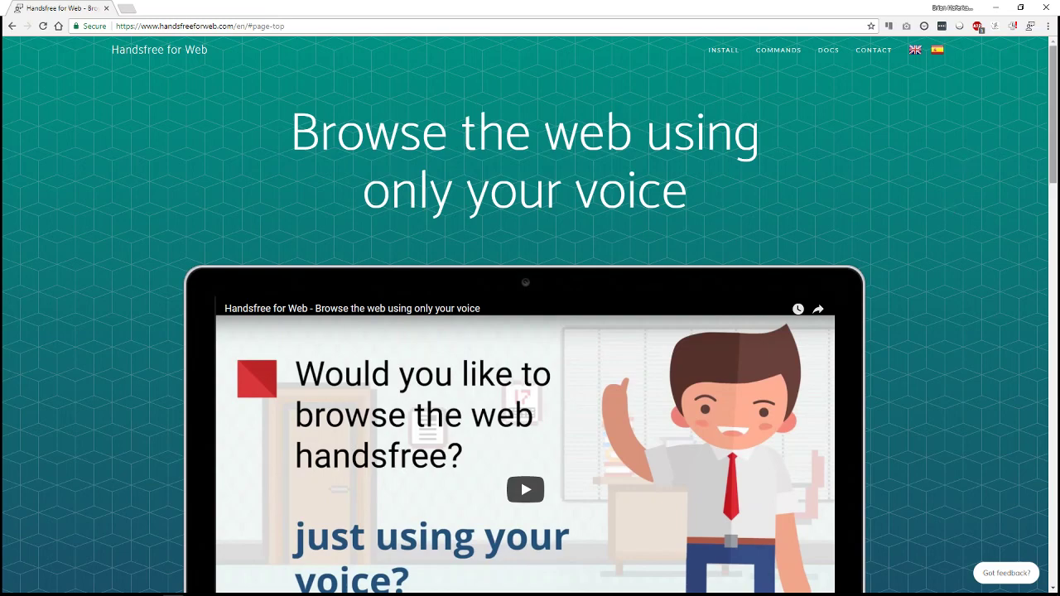
left_click(830, 52)
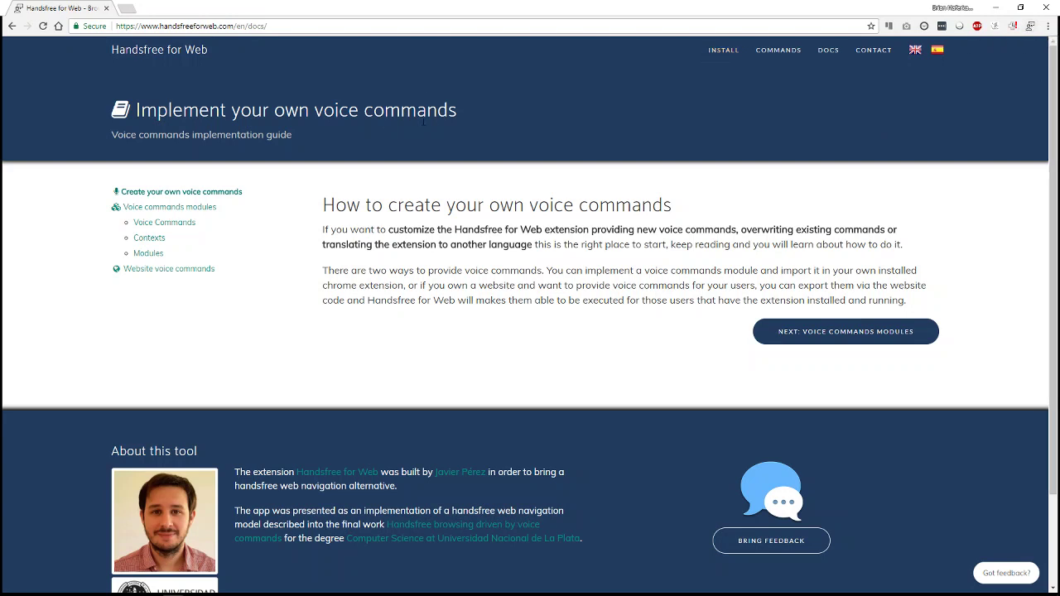
Step: Open the Handsfree for Web extension's options page and close the project website's tab
left_click(1031, 26)
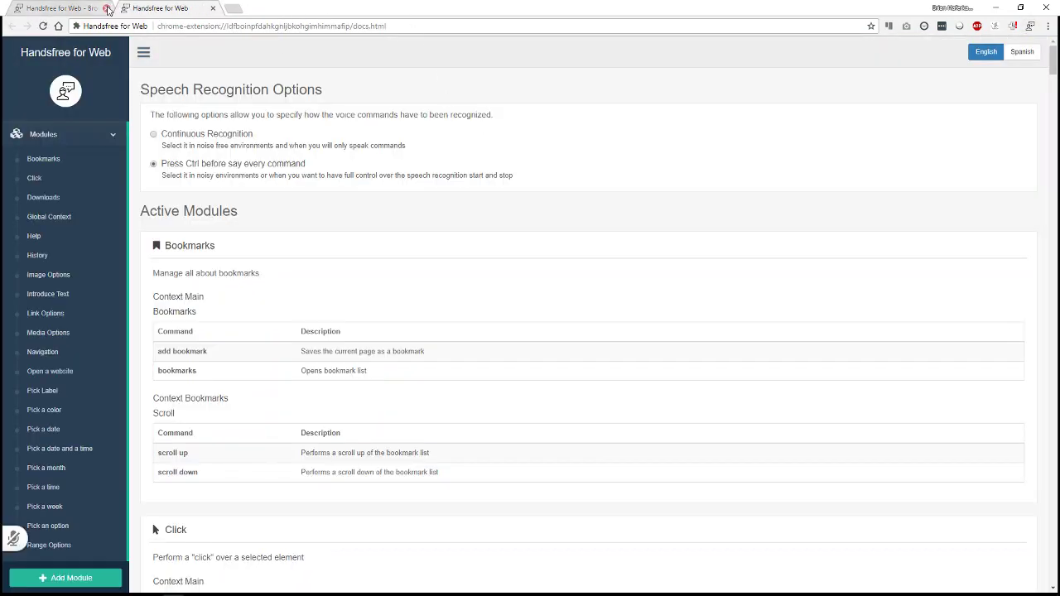
left_click(106, 8)
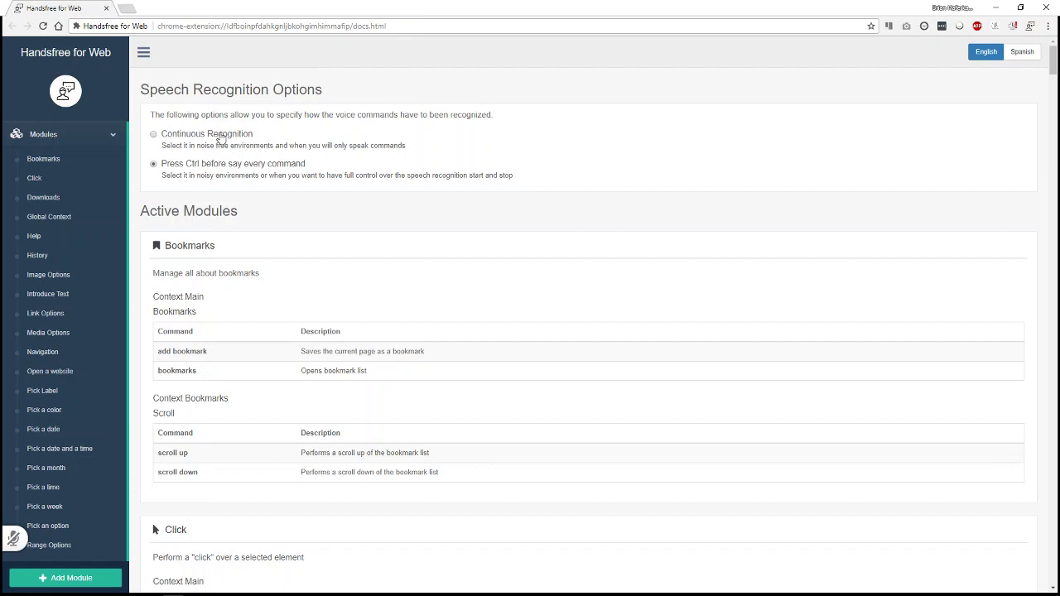
Step: Try Continuous Recognition for speech, and switch back to the "Press Ctrl before say every command" option
left_click(221, 138)
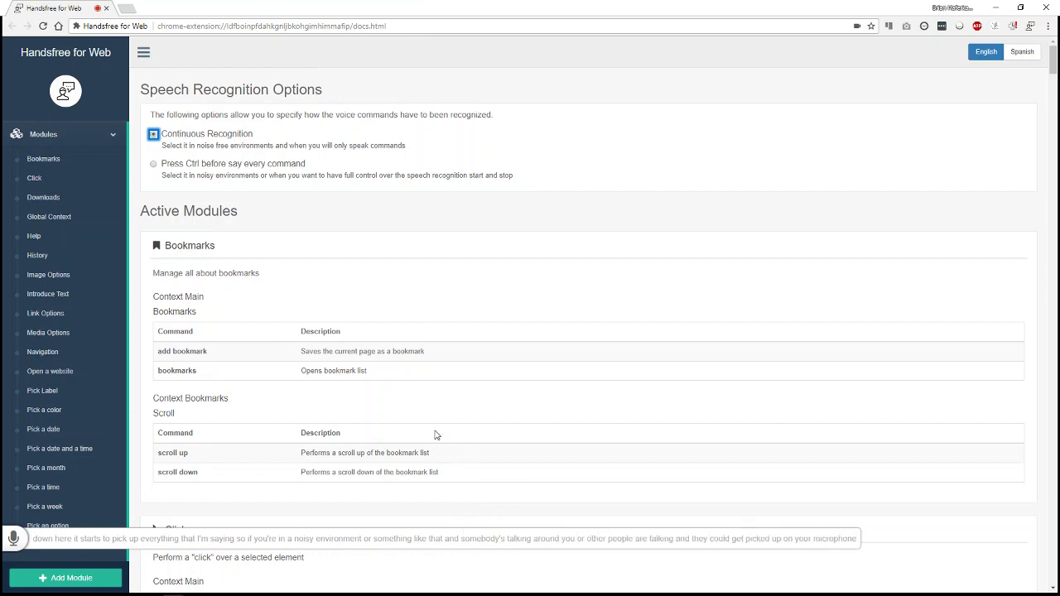
left_click(262, 166)
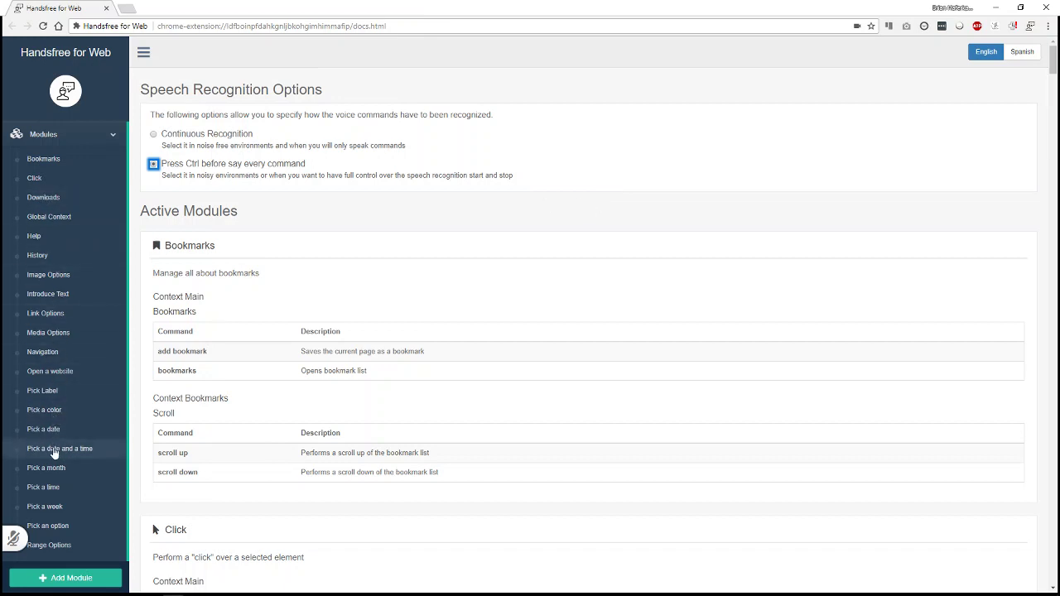
Step: Look over the list of active modules and the Bookmarks and Click command tables
scroll(47, 400, "down", 2)
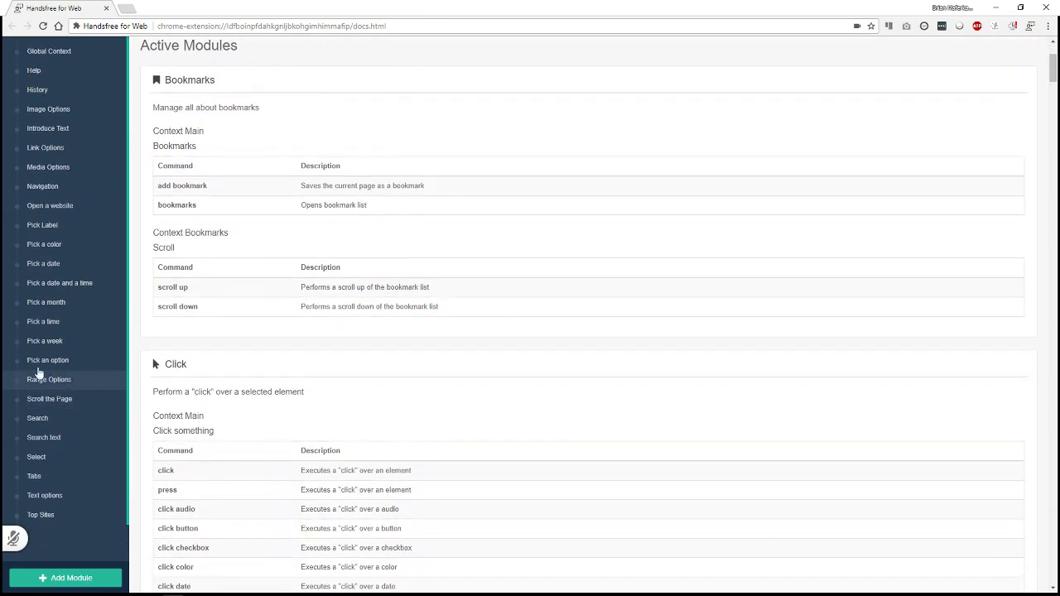
scroll(41, 357, "down", 3)
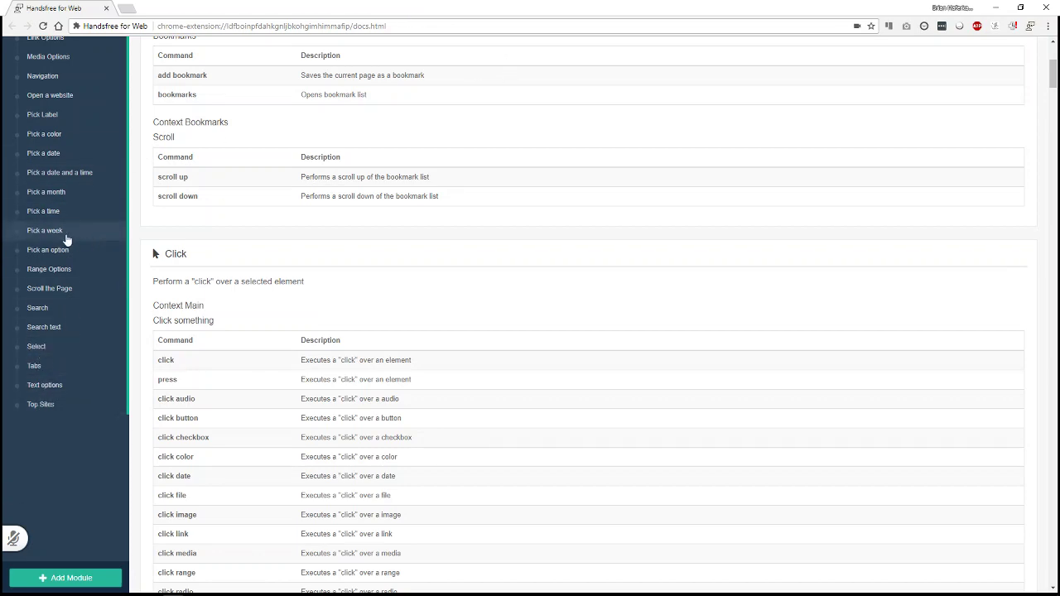
scroll(66, 240, "up", 3)
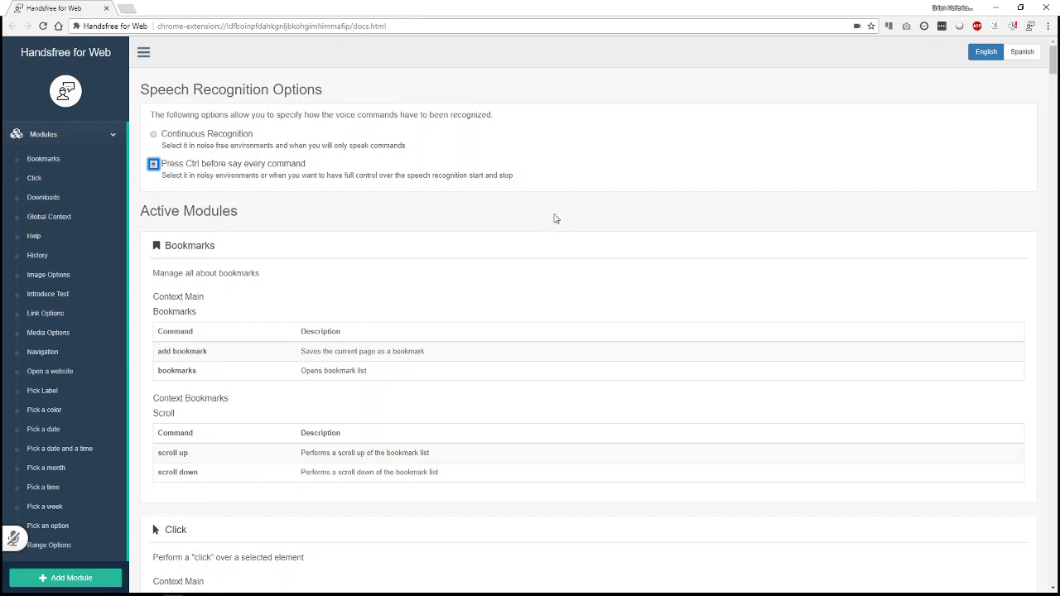
Step: Call up the help overview by voice and review the allowed click, select and tab commands
key("ctrl")
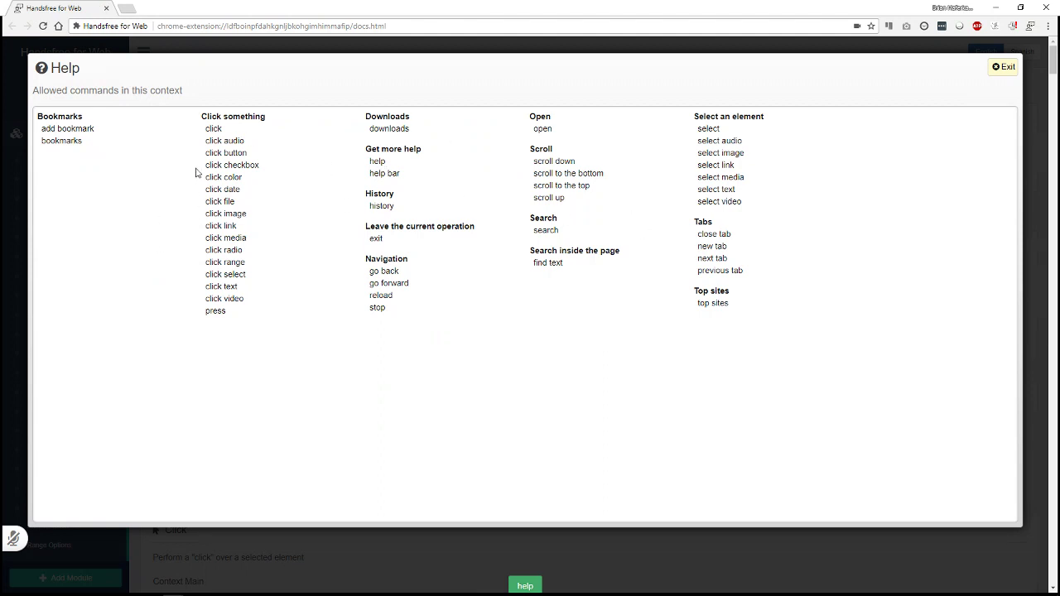
left_click_drag(201, 152, 261, 262)
left_click_drag(760, 137, 764, 188)
left_click(772, 226)
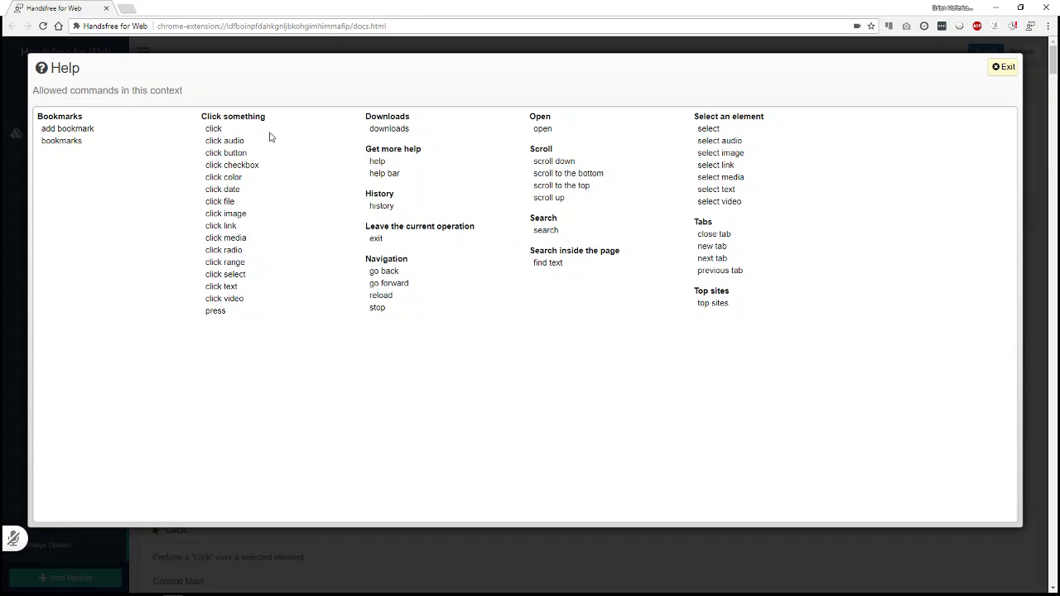
left_click_drag(254, 129, 781, 294)
left_click(793, 303)
left_click_drag(696, 233, 758, 279)
left_click(776, 293)
double_click(209, 130)
left_click(308, 170)
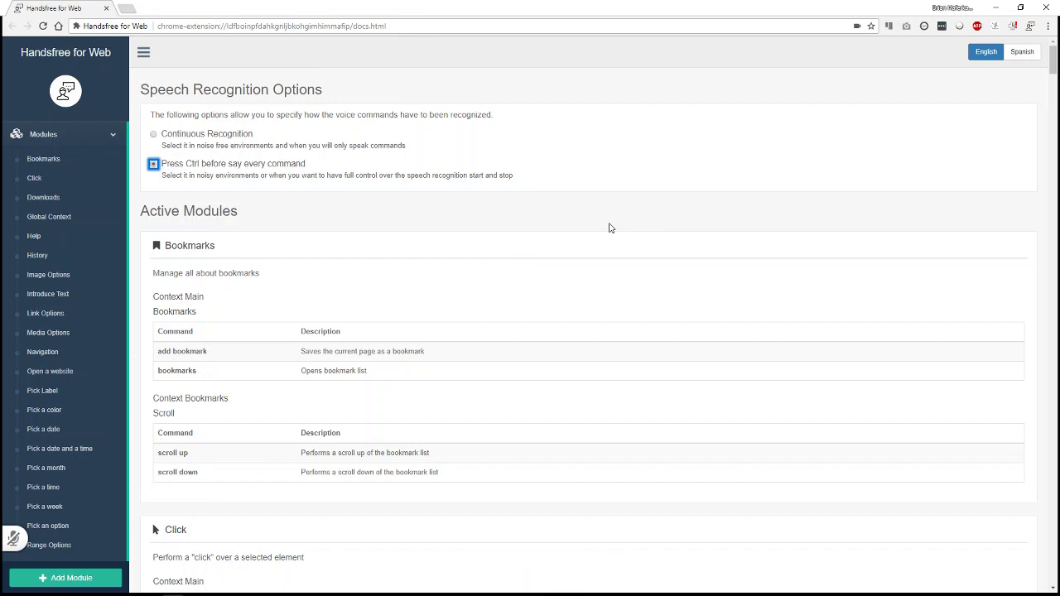
Step: Try to open skimmer.news by voice command and close its tab
key("ctrl")
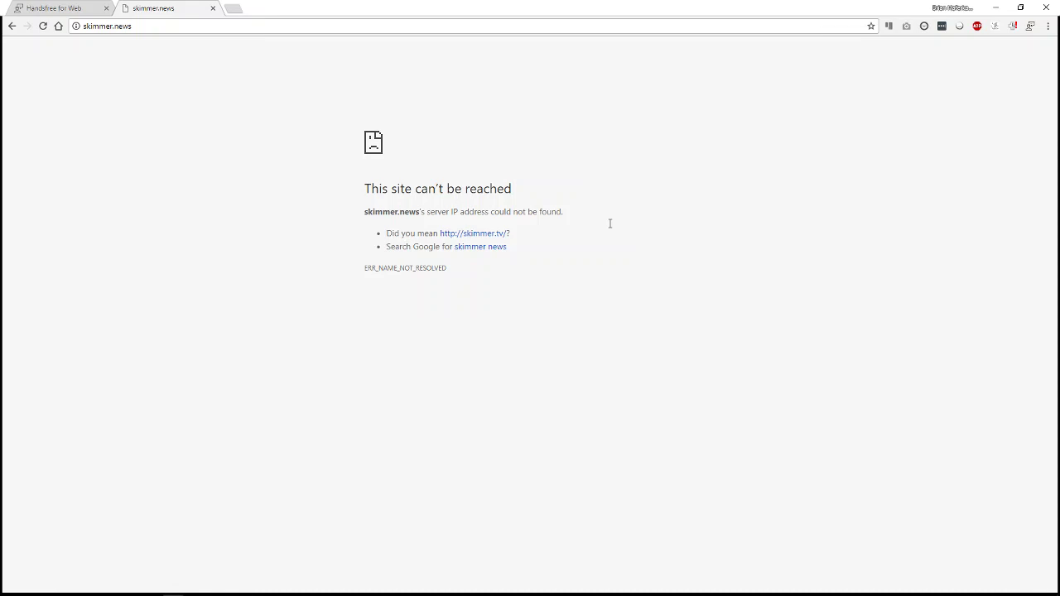
left_click(213, 8)
Step: Open codepen.io and start the "click" command by voice, and look over the numbered labels on the page's elements
key("ctrl")
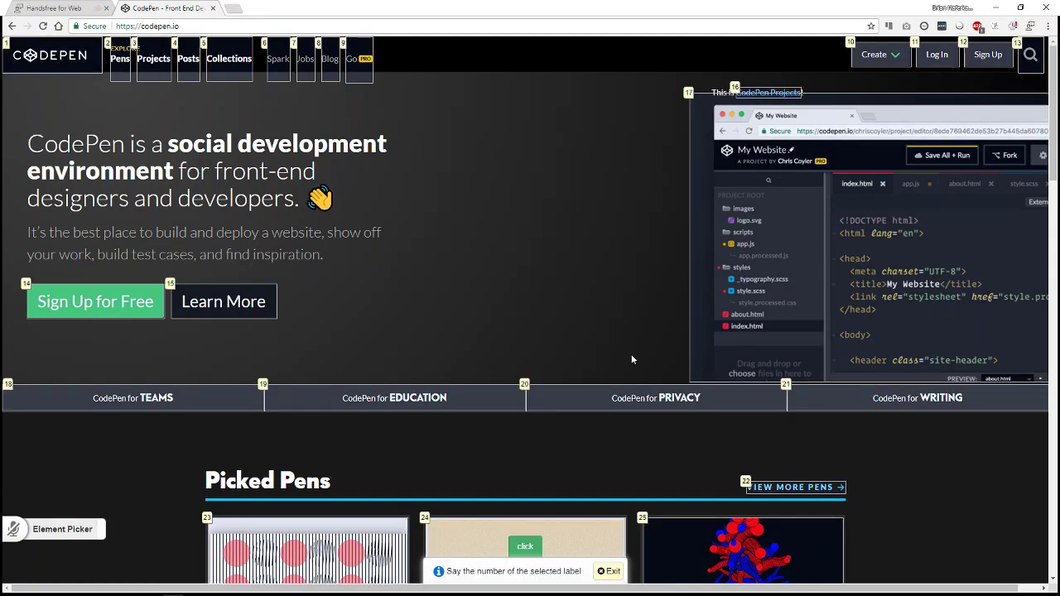
scroll(563, 294, "down", 6)
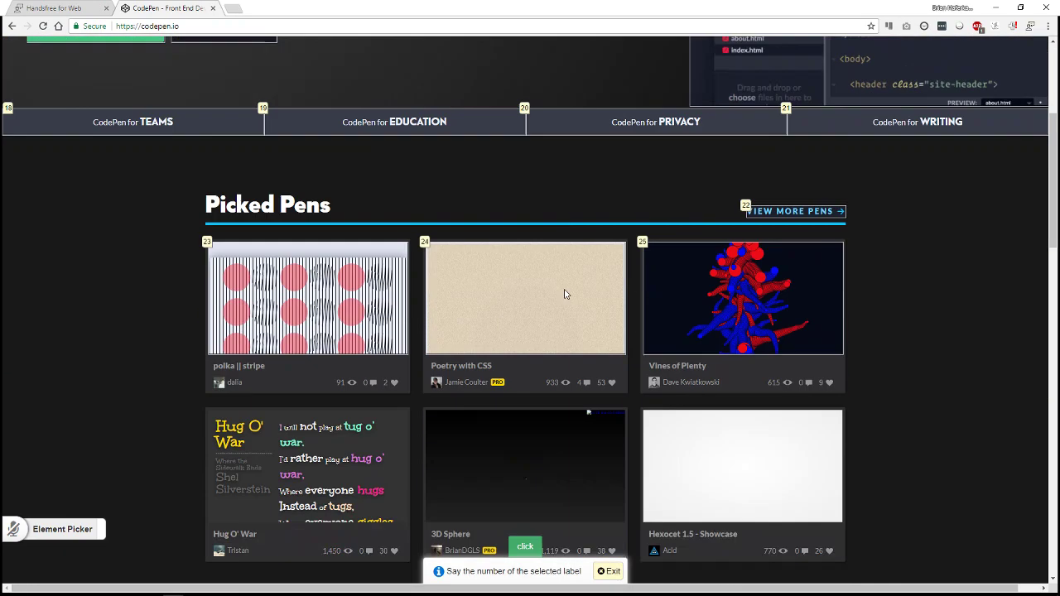
scroll(927, 341, "up", 5)
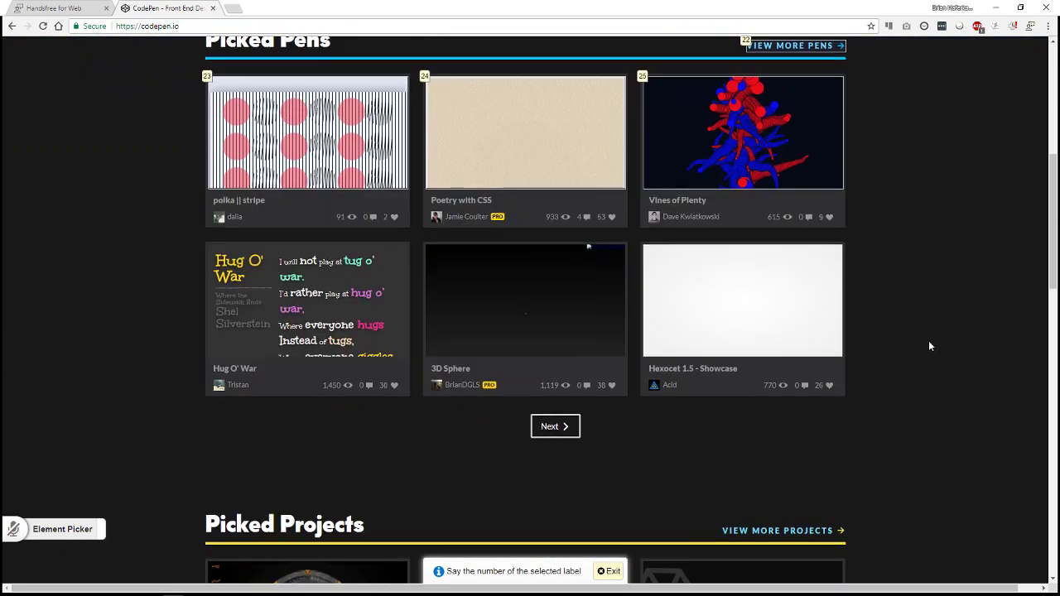
scroll(927, 348, "up", 3)
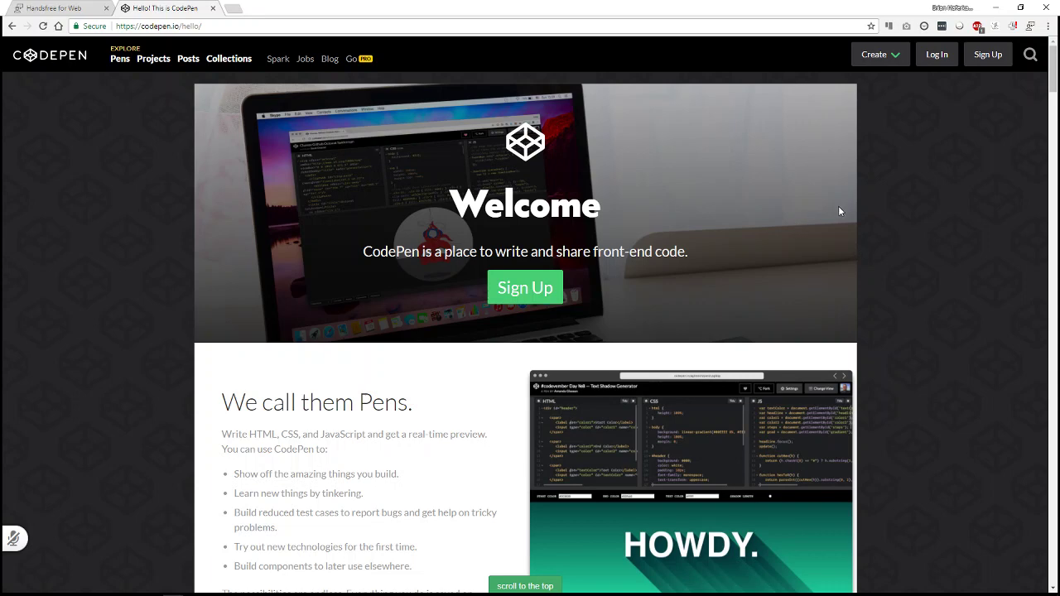
Step: Return to the extension's options page and view the file picker for adding a module without importing anything
left_click(72, 7)
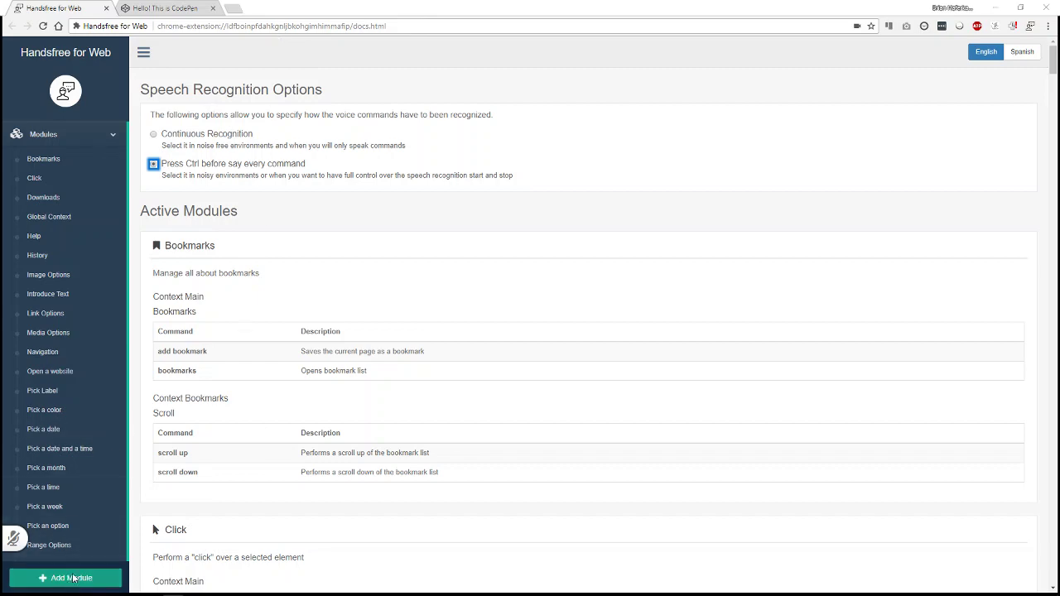
left_click(77, 577)
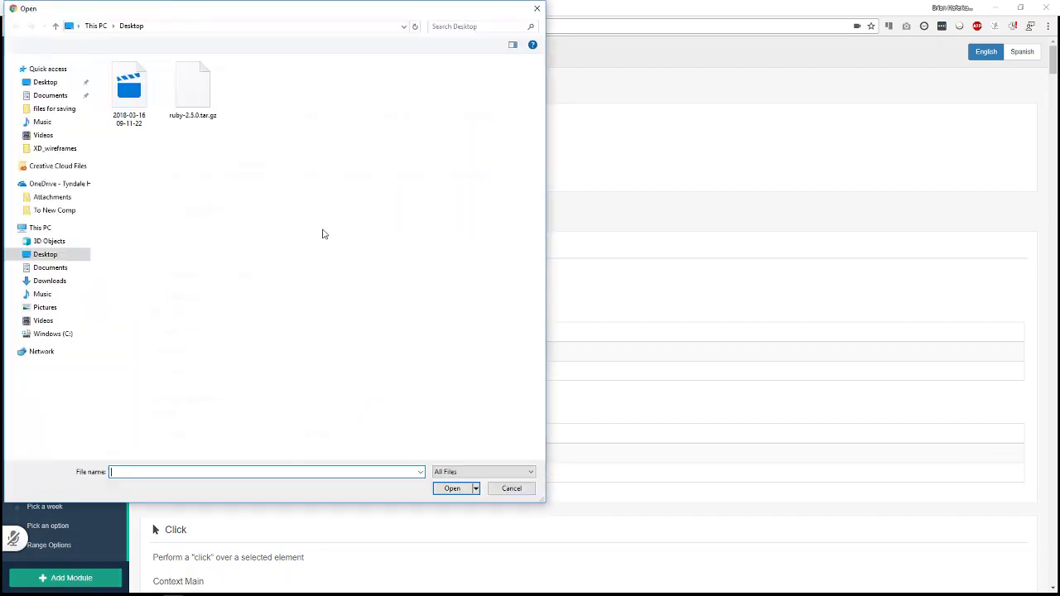
left_click(511, 489)
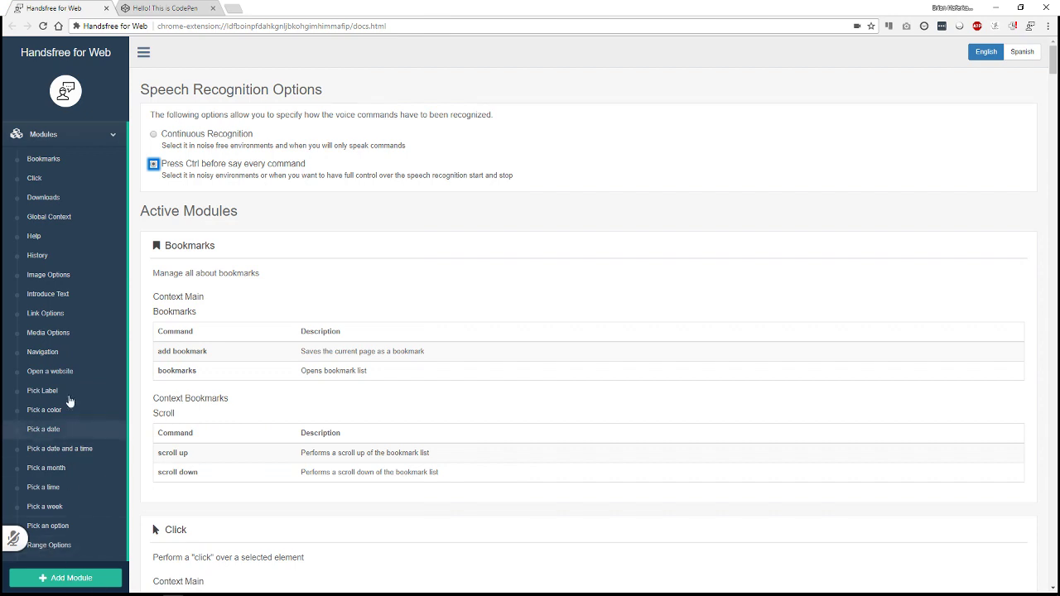